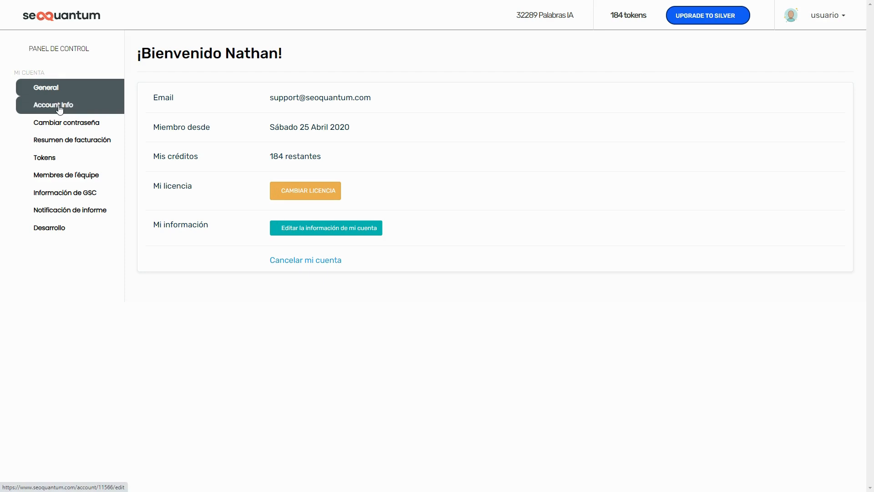
- Change the account language to Francés (Français) in the account information and save the settings
click(59, 109)
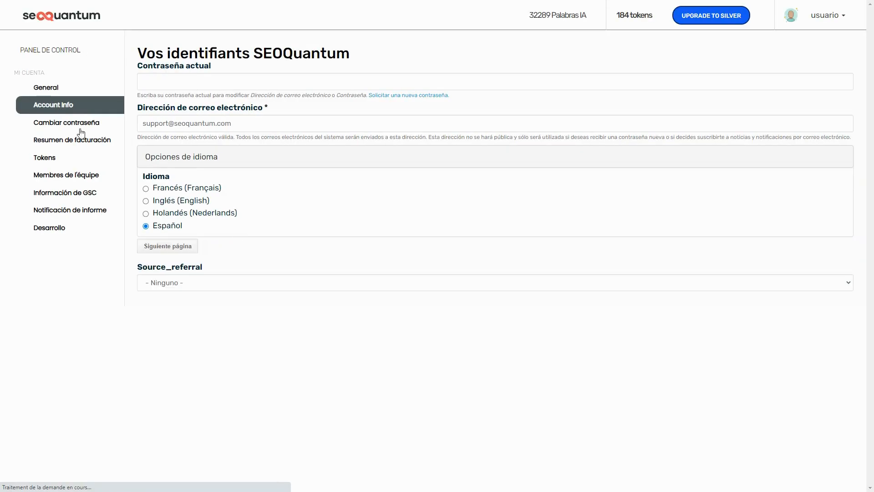
click(147, 189)
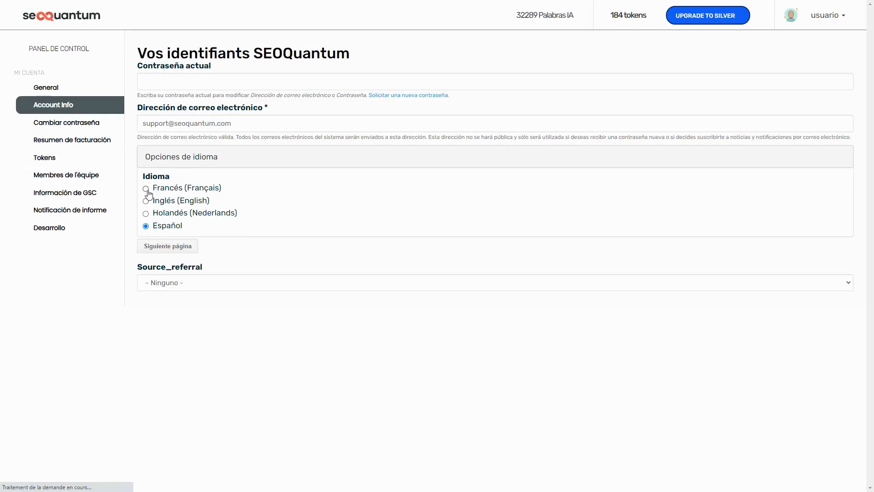
click(177, 246)
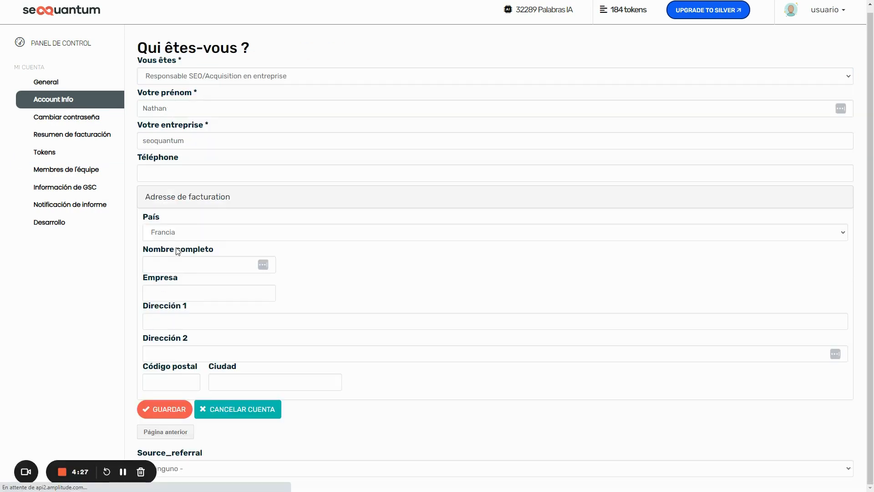
click(157, 417)
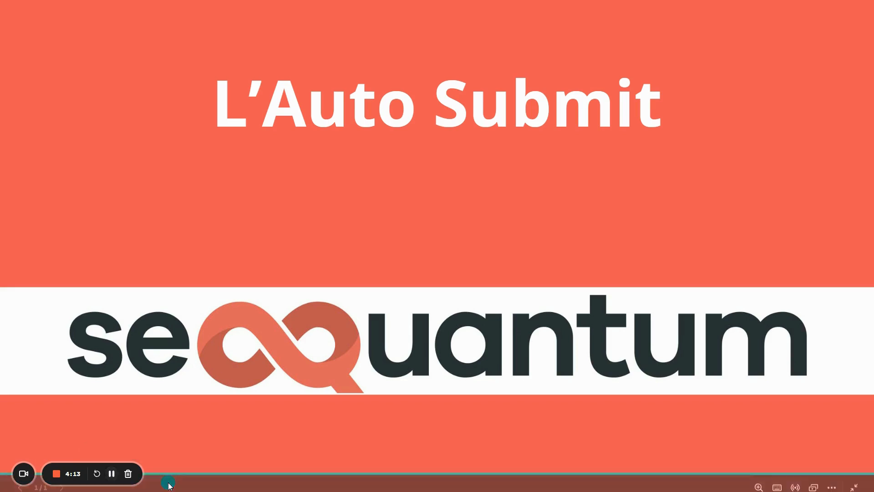
click(117, 475)
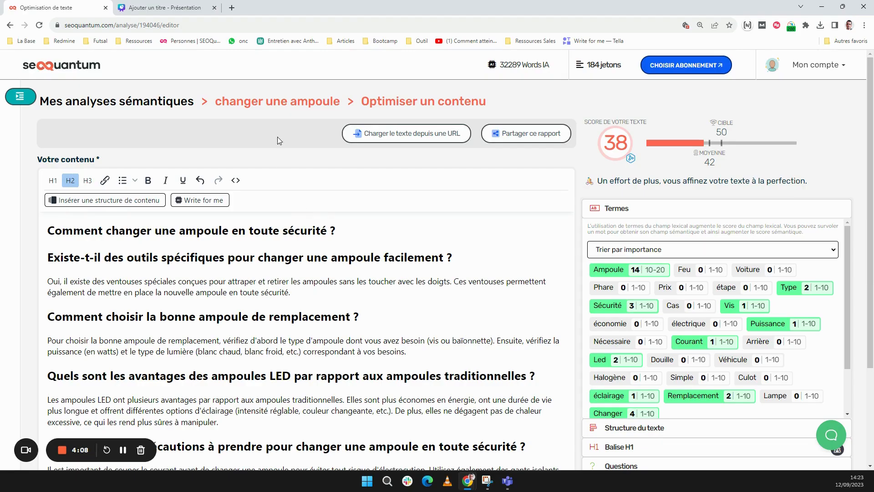
- Add the H2 heading "Comment changer le phare d'une voiture" at the end of the content
scroll(225, 344, down, 2)
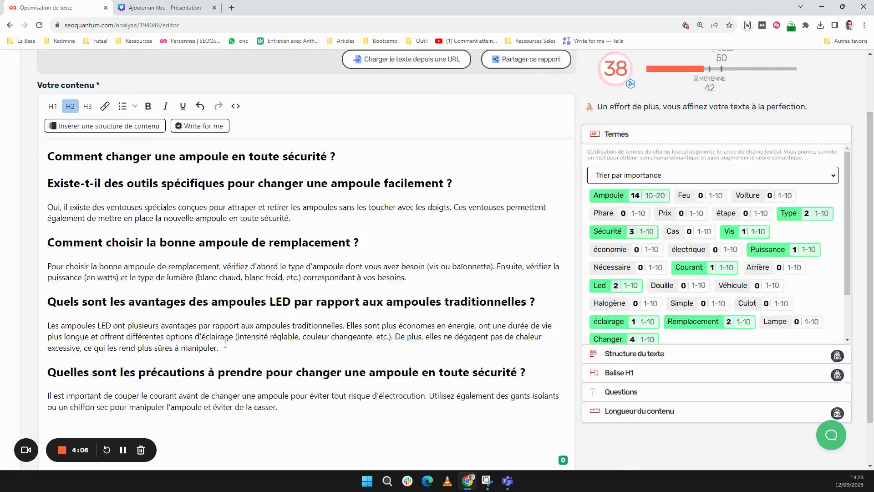
scroll(225, 345, down, 1)
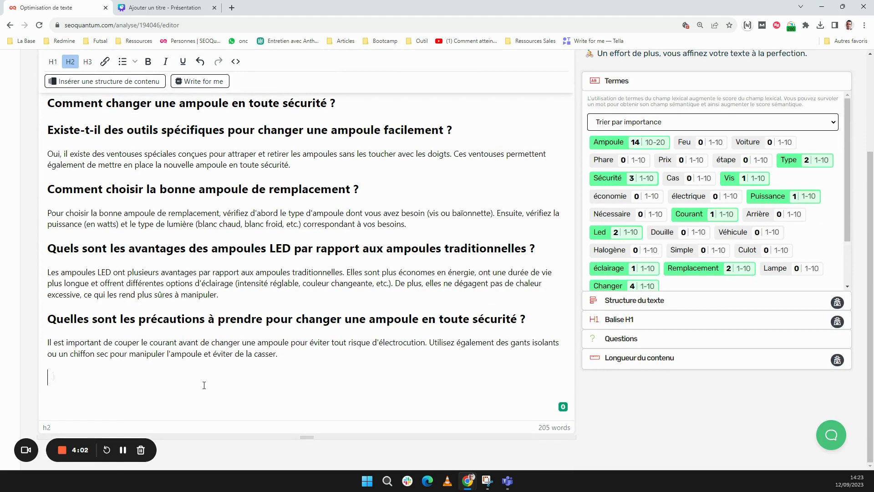
text(Comment changer le ph)
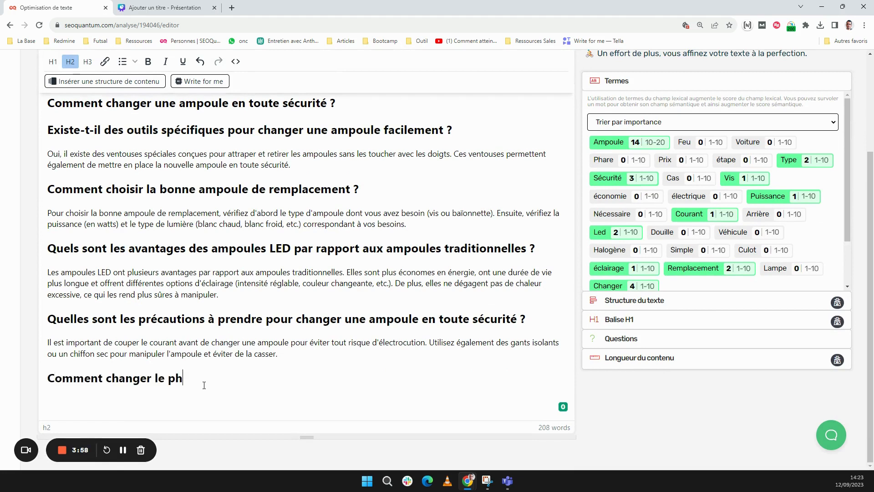
text(are d'une voiture)
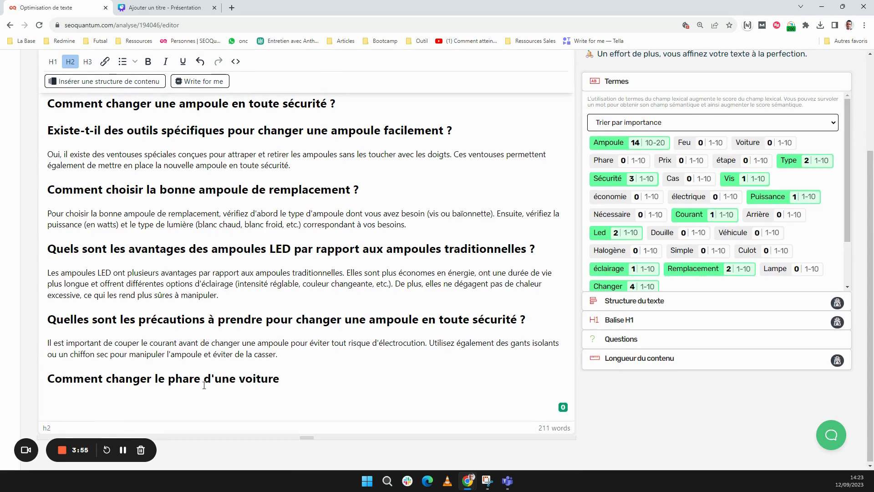
scroll(204, 385, up, 1)
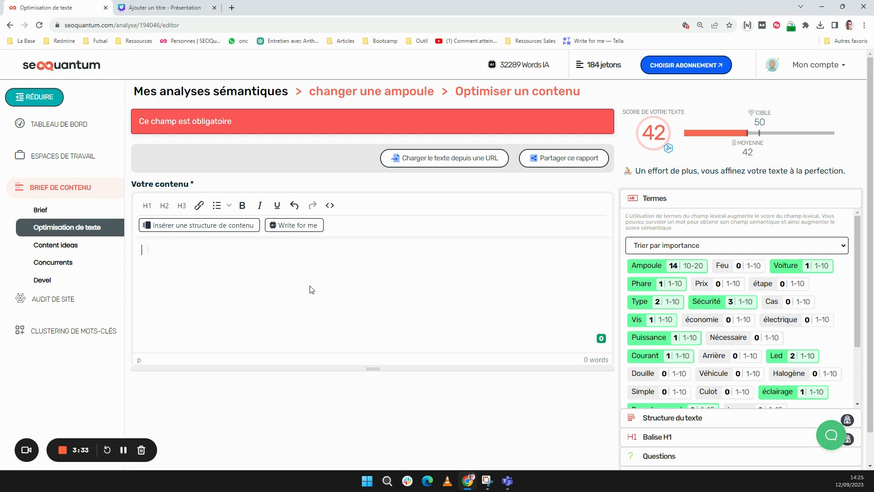
- Insert the suggested content structure into the empty editor and review its headings
click(180, 231)
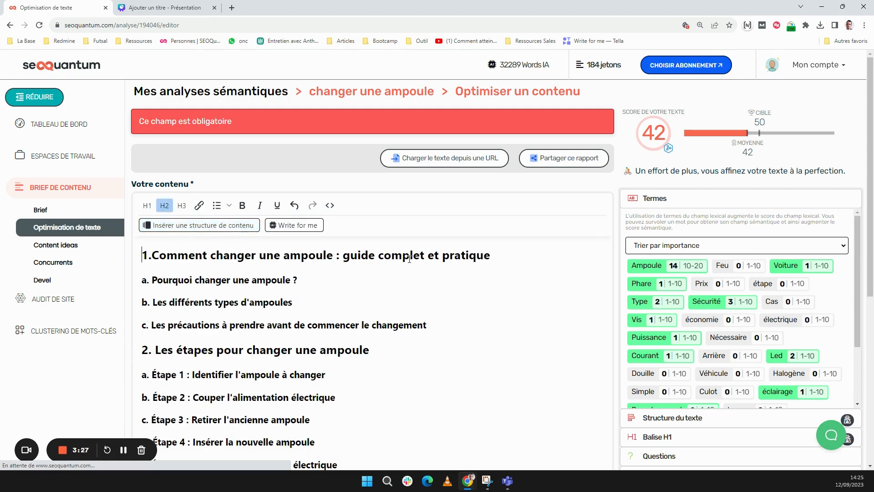
scroll(390, 271, down, 4)
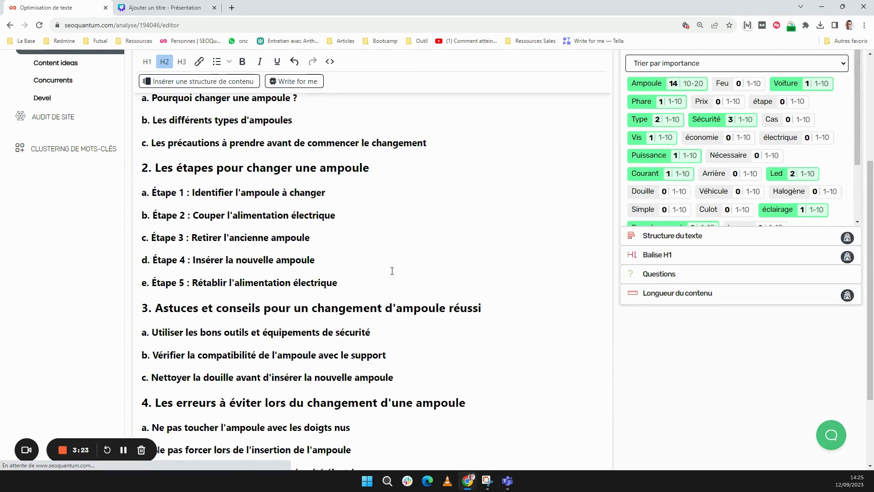
scroll(392, 271, down, 3)
scroll(395, 279, up, 6)
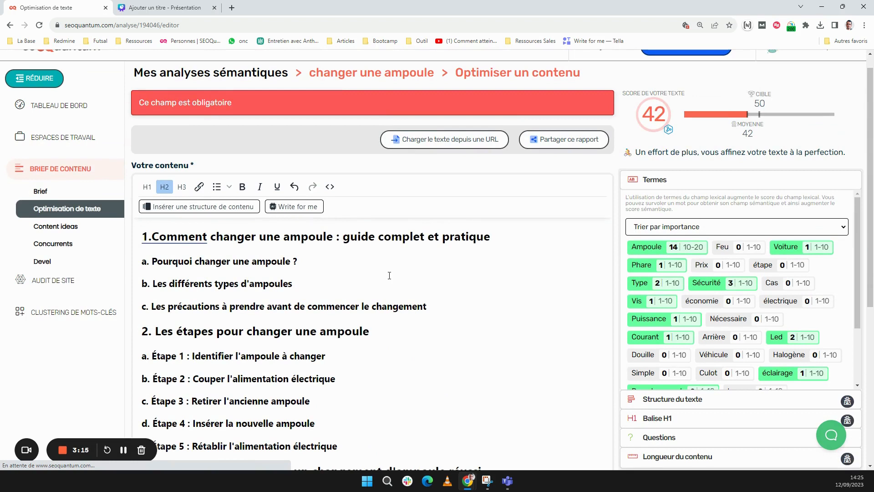
- Open the brief for "changer une ampoule" and examine the AI-generated content structure for the page
click(44, 191)
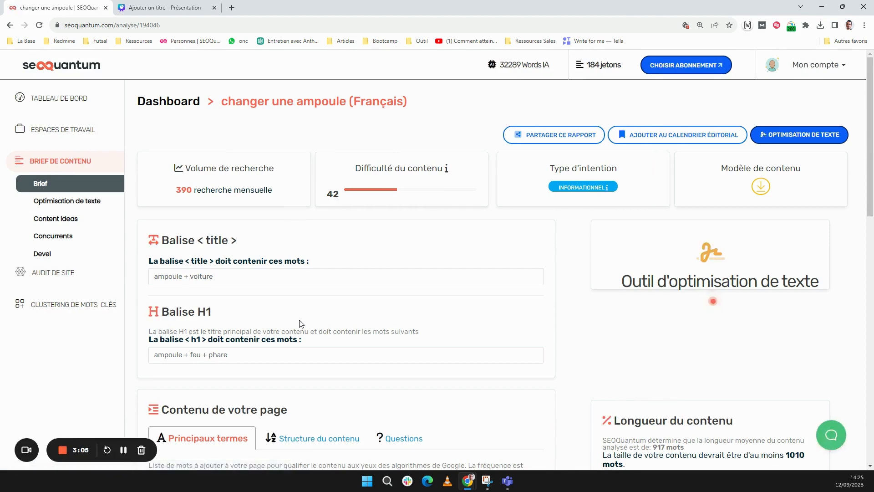
scroll(300, 322, down, 3)
click(306, 303)
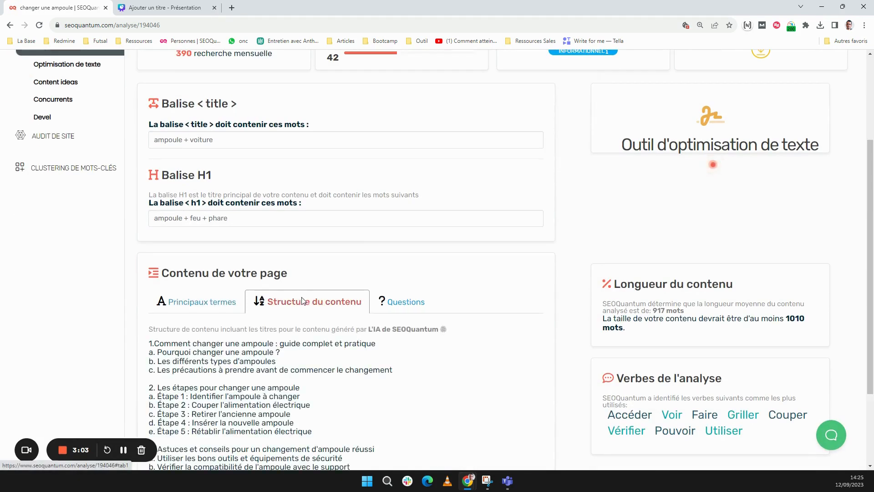
scroll(449, 351, down, 3)
scroll(472, 344, up, 6)
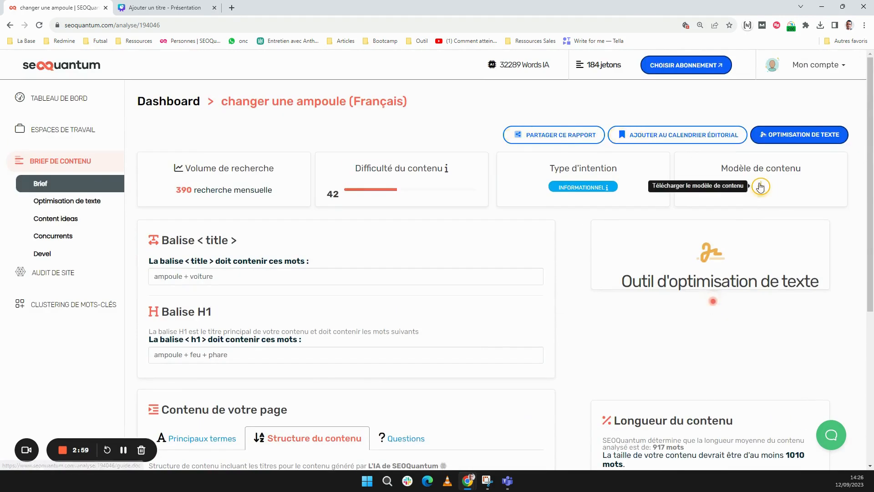
scroll(275, 326, down, 4)
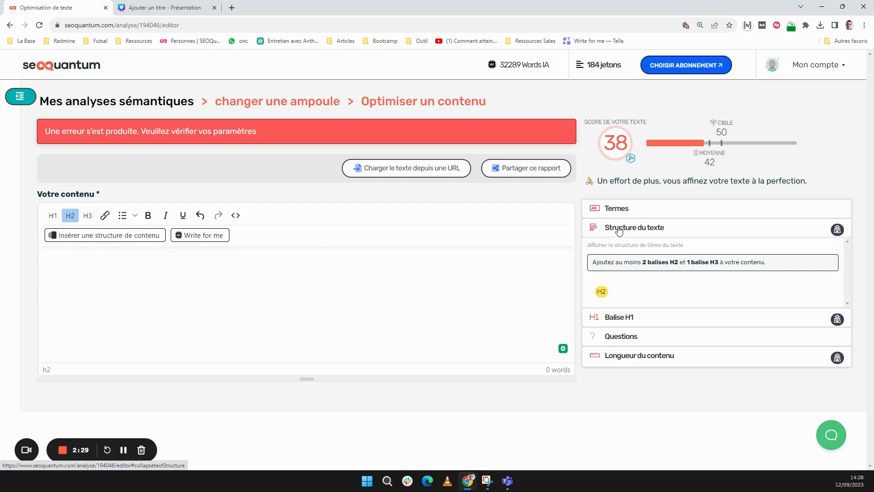
- Open the competitors' headings for the text structure and review the H2 and H3 usage of the listed sites
click(838, 231)
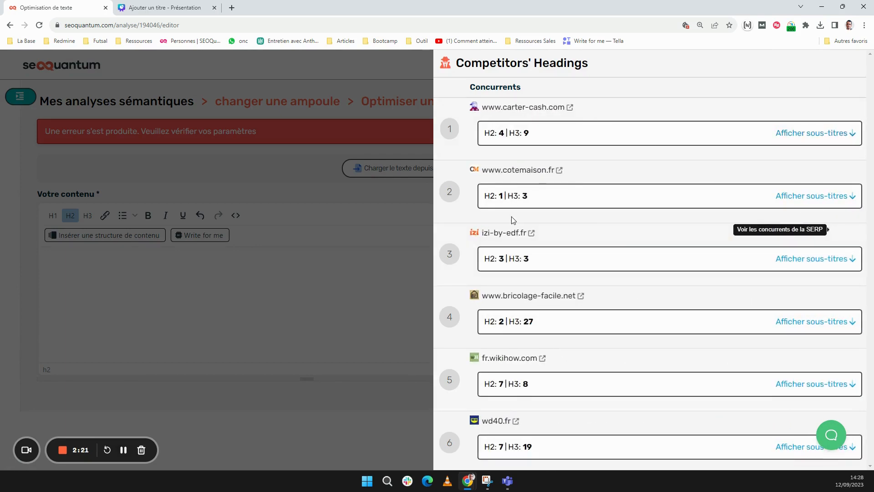
scroll(512, 220, down, 5)
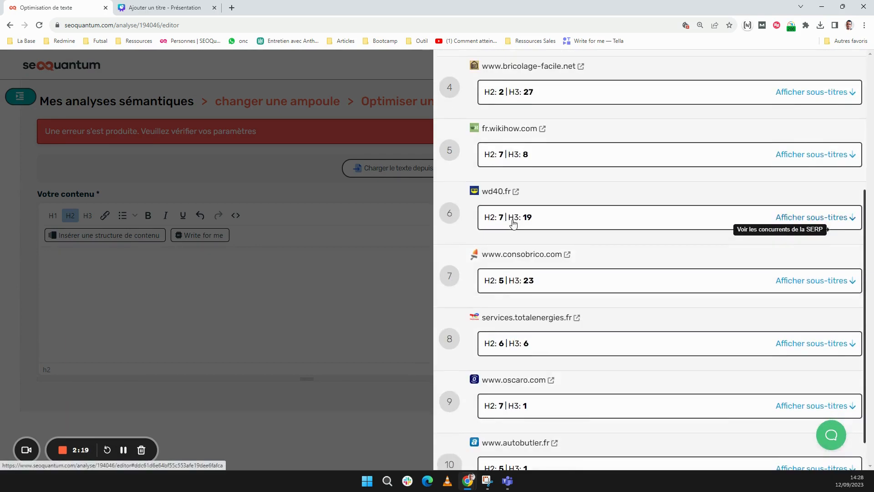
scroll(513, 221, up, 5)
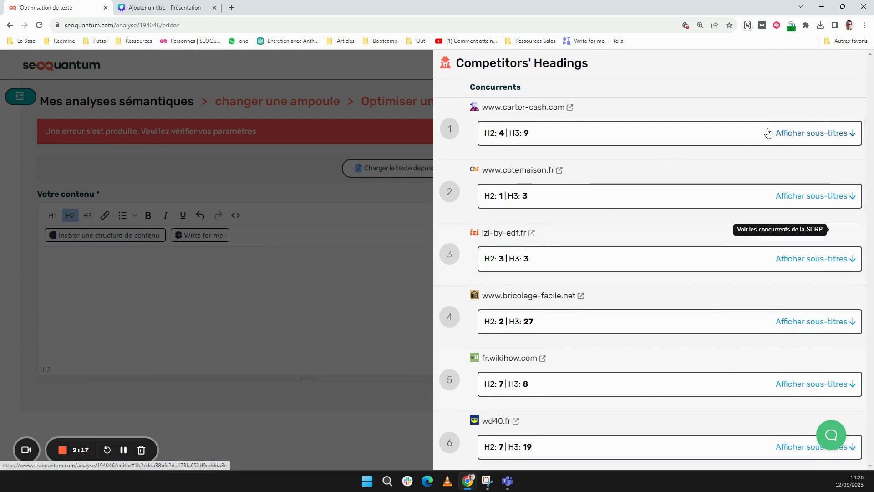
click(800, 132)
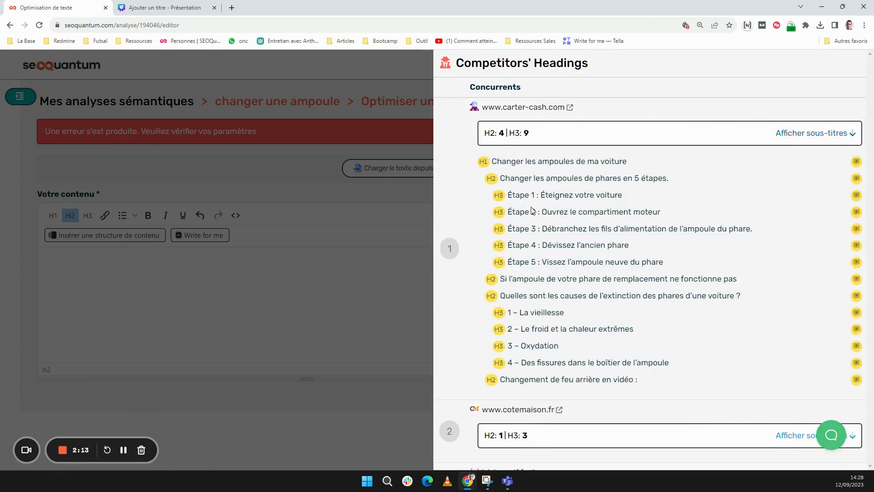
scroll(586, 241, down, 1)
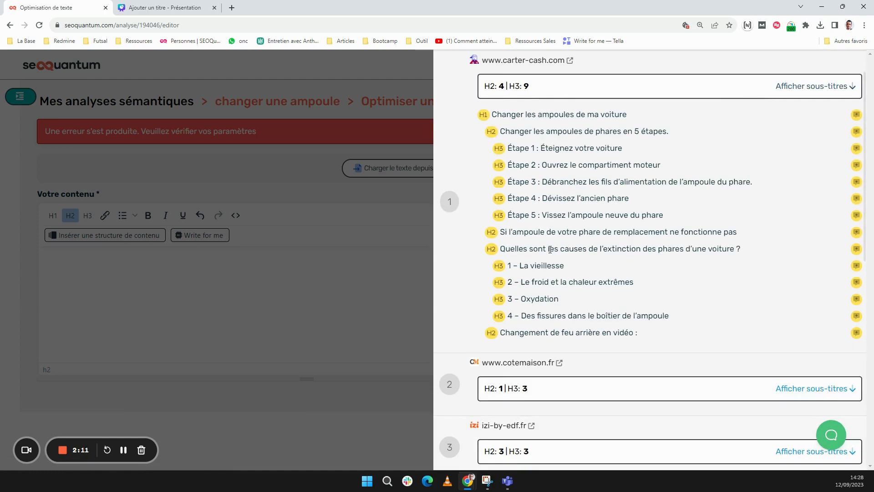
scroll(716, 262, up, 1)
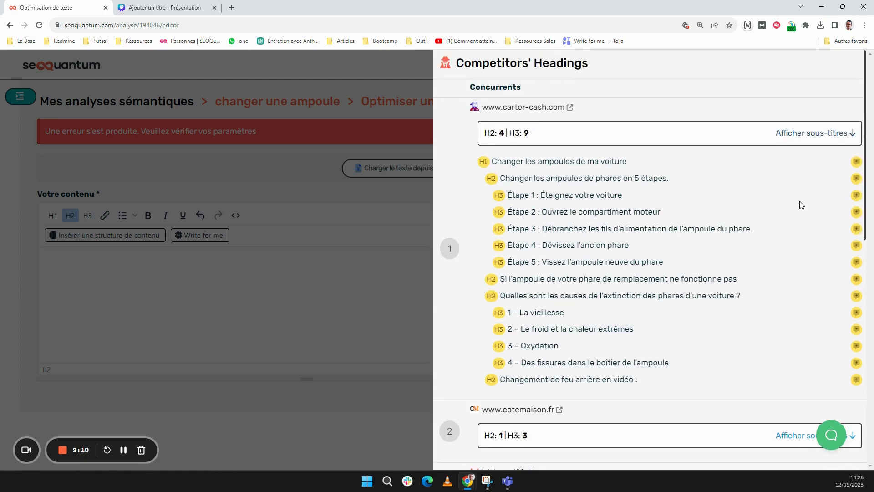
double_click(856, 178)
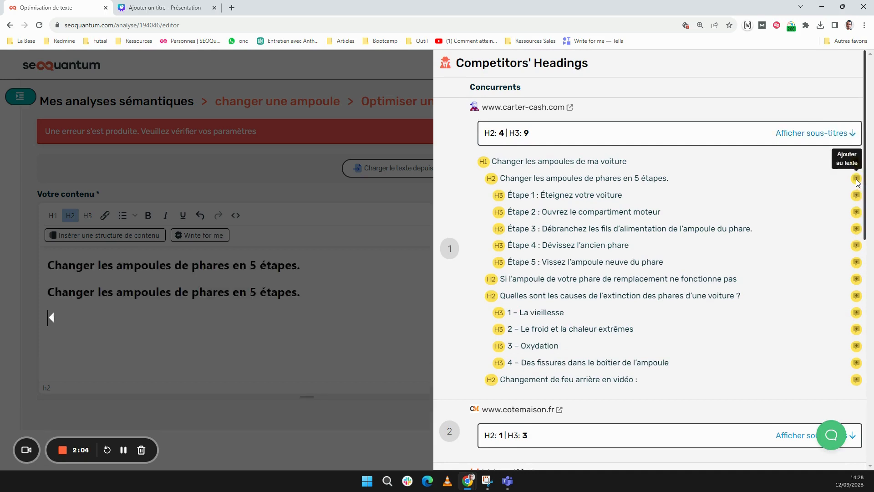
double_click(856, 213)
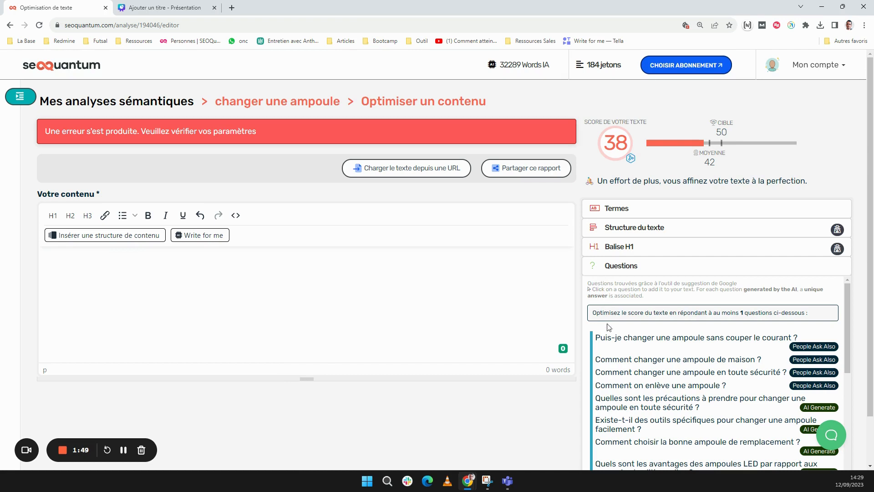
- Review the suggested questions and add "Puis-je changer une ampoule sans couper le courant ?" as an H2 heading, followed by a new line
scroll(610, 337, down, 4)
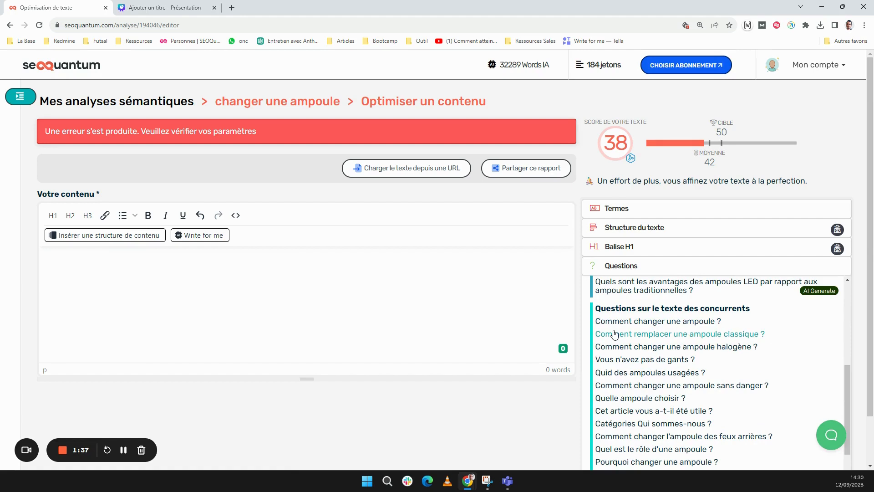
scroll(615, 335, up, 5)
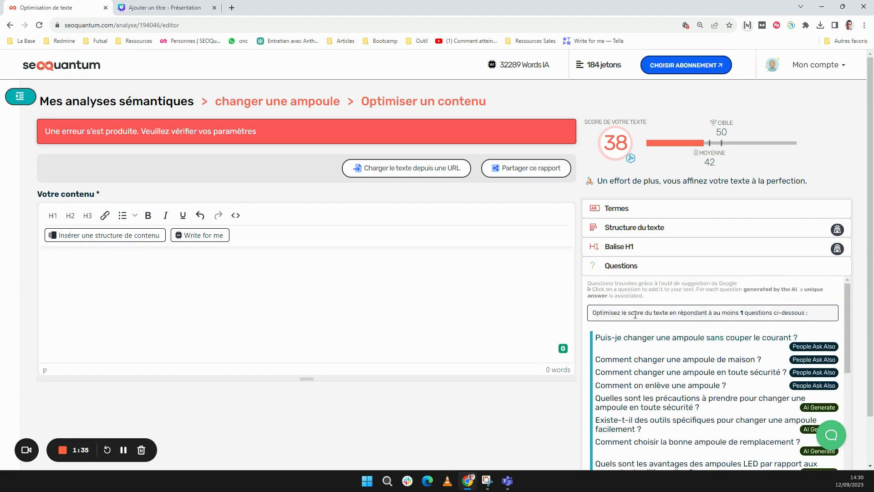
click(624, 344)
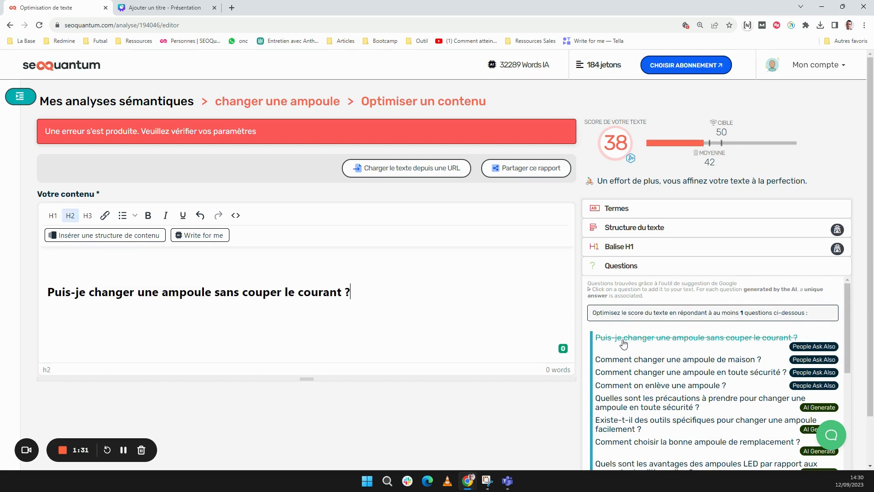
triple_click(376, 299)
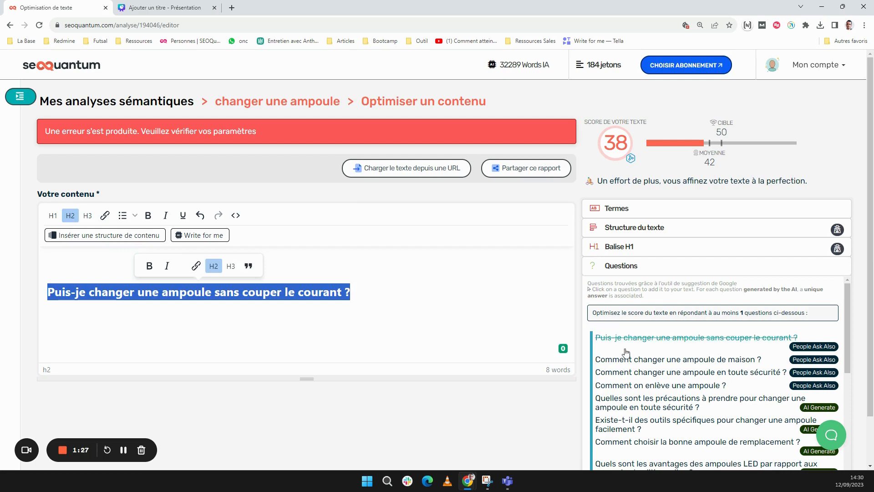
click(416, 299)
key(Return)
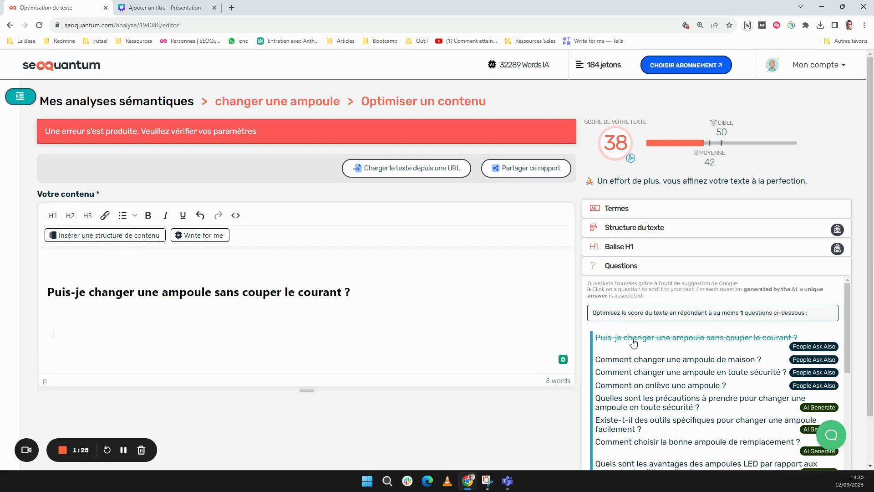
- Add the AI-generated questions "Quelles sont les précautions à prendre…" and "Existe-t-il des outils spécifiques…" with their answers, separated by a new line
scroll(610, 346, down, 1)
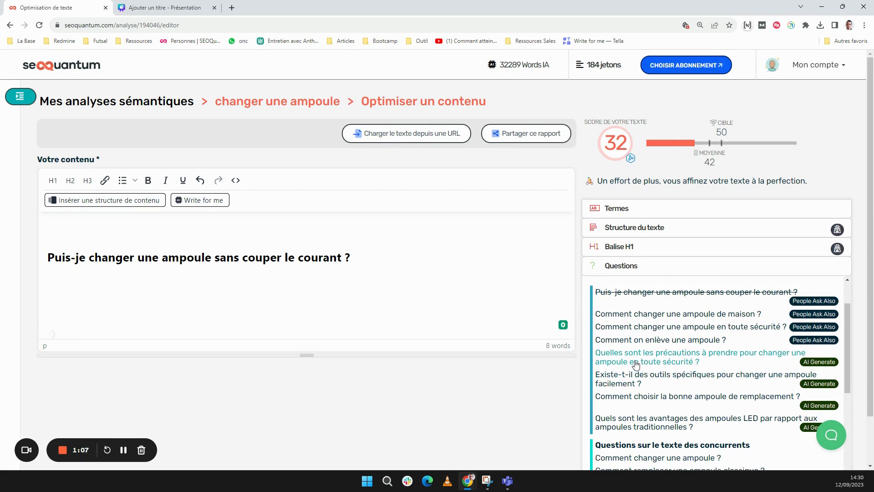
click(636, 364)
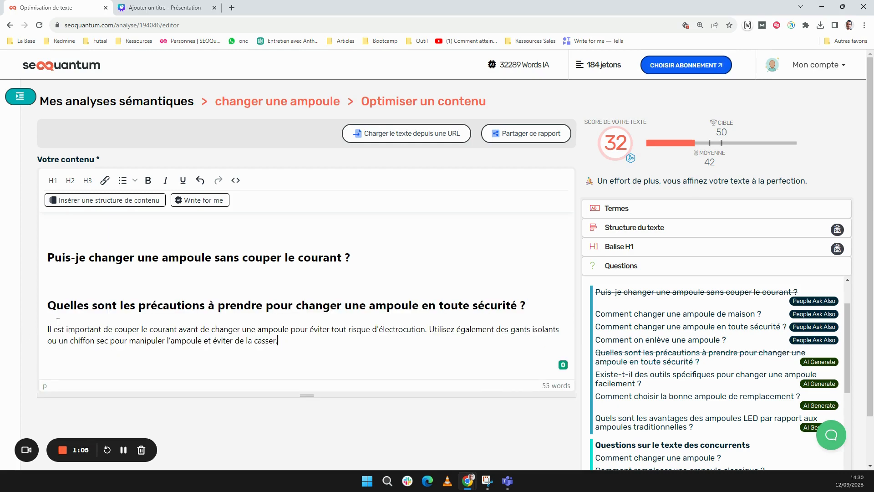
drag(58, 330, 295, 331)
click(295, 332)
click(294, 343)
key(Return)
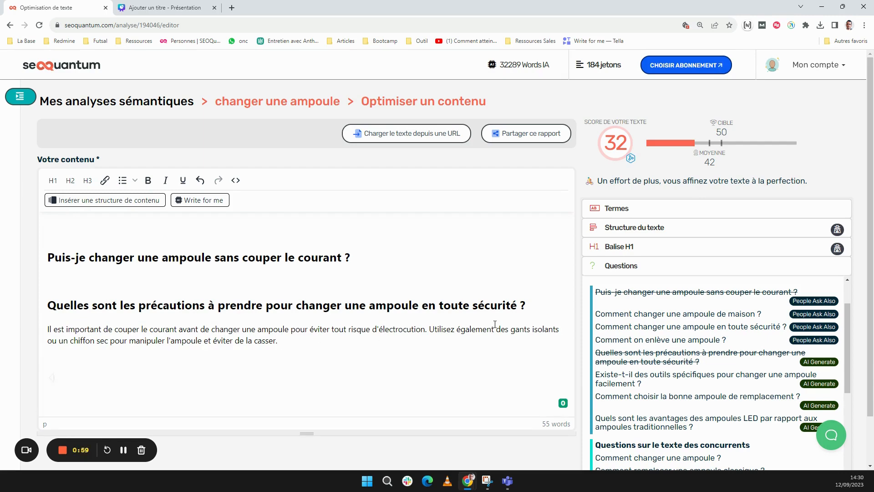
click(626, 387)
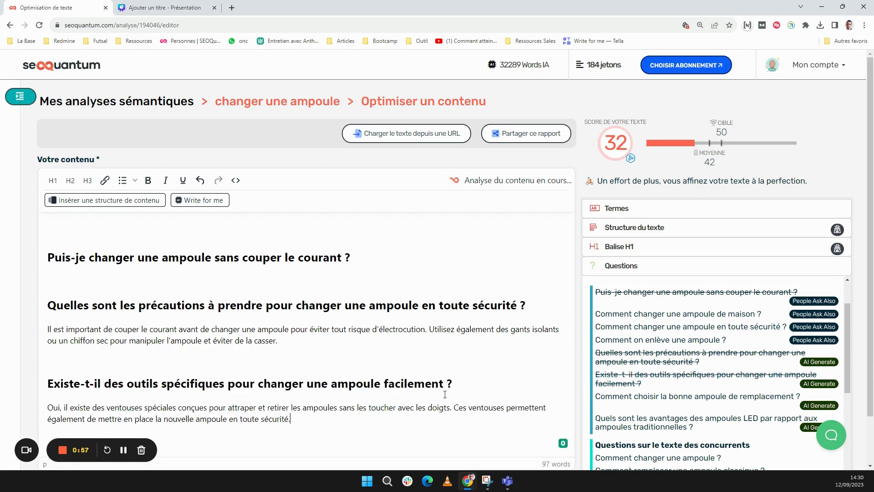
scroll(411, 376, down, 1)
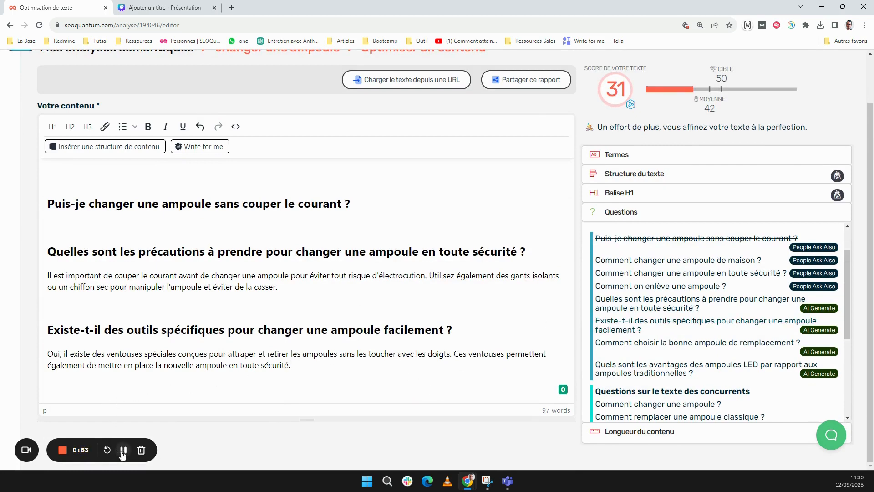
click(122, 454)
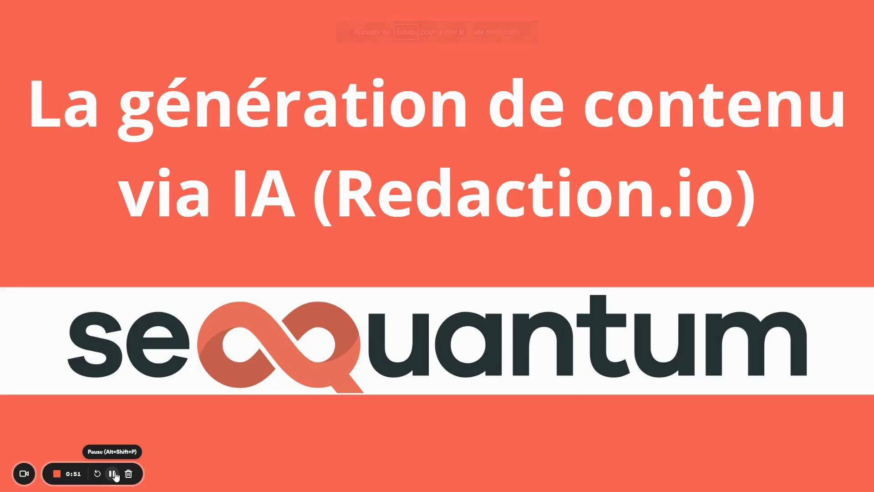
click(112, 474)
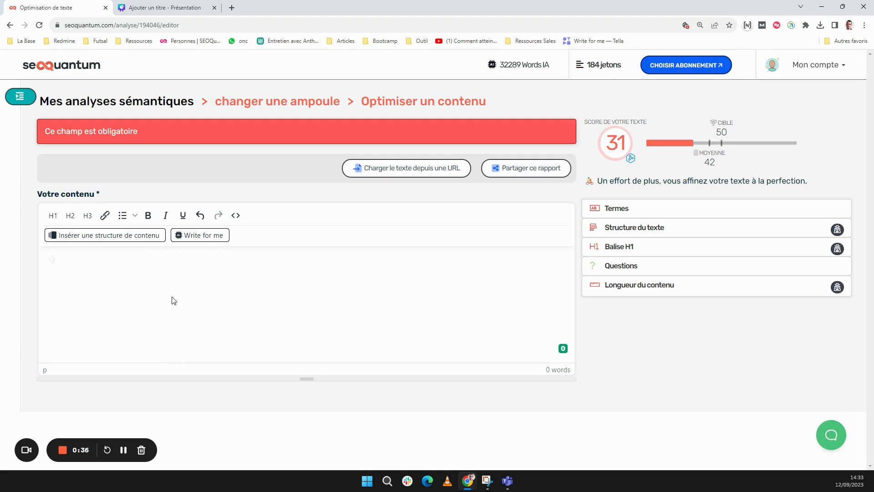
- Open the Write for me outline, review it and delete section 3, "Astuces et conseils pour un changement d'ampoule réussi", with its sub-points
click(189, 241)
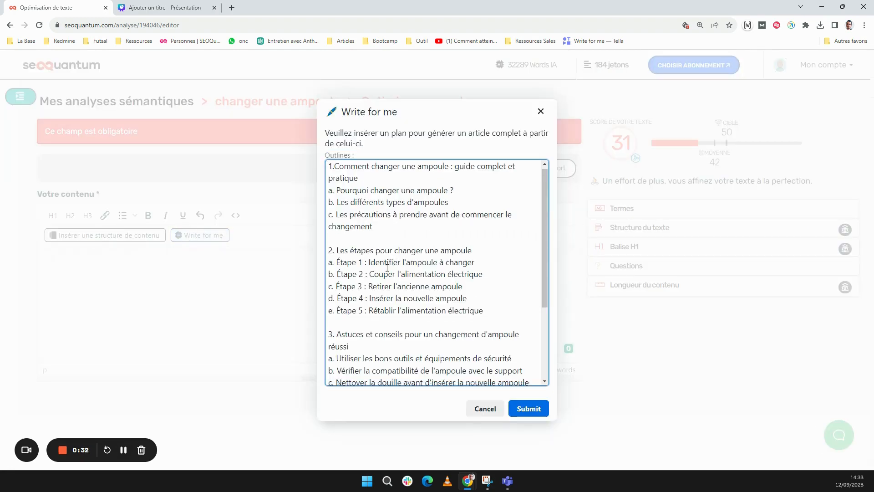
scroll(388, 269, down, 5)
scroll(410, 331, up, 5)
scroll(427, 326, down, 3)
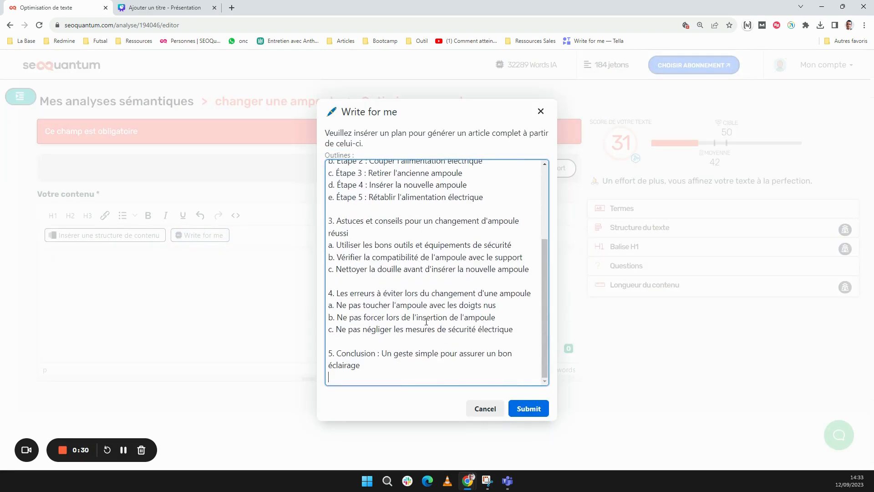
drag(530, 270, 327, 222)
key(BackSpace)
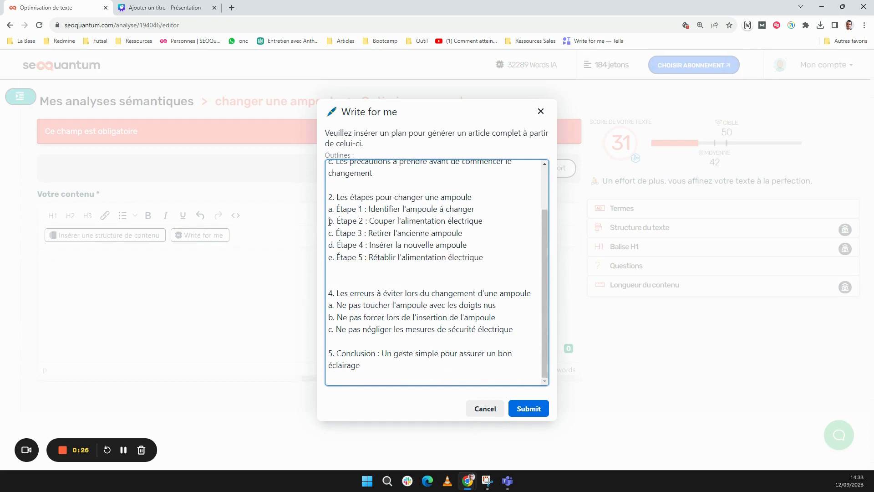
- Clear the entire Write for me outline and cancel the article generation
key(ctrl+a)
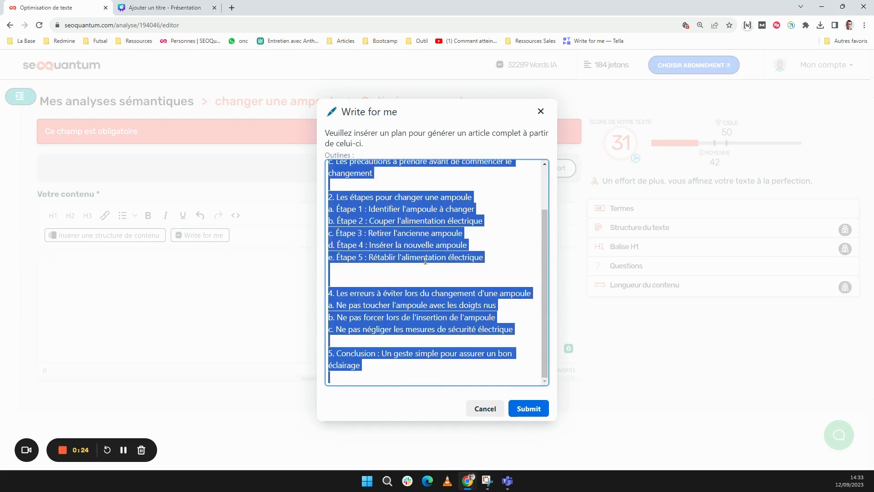
key(BackSpace)
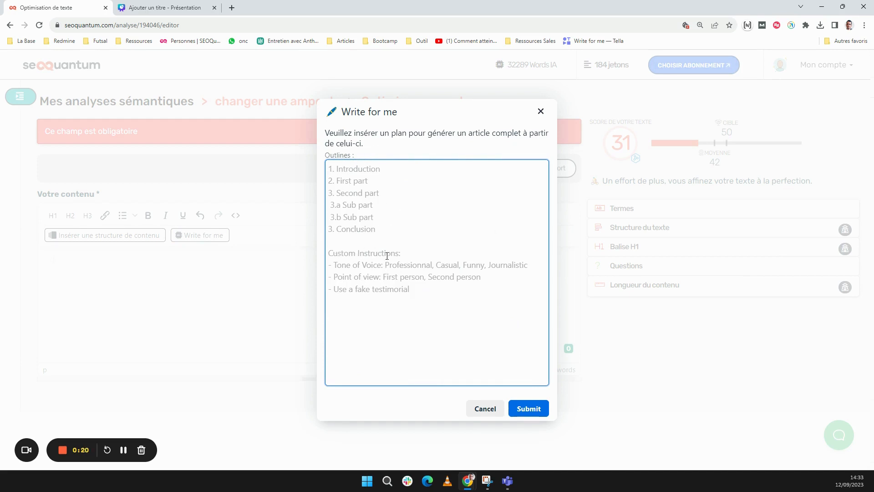
click(485, 409)
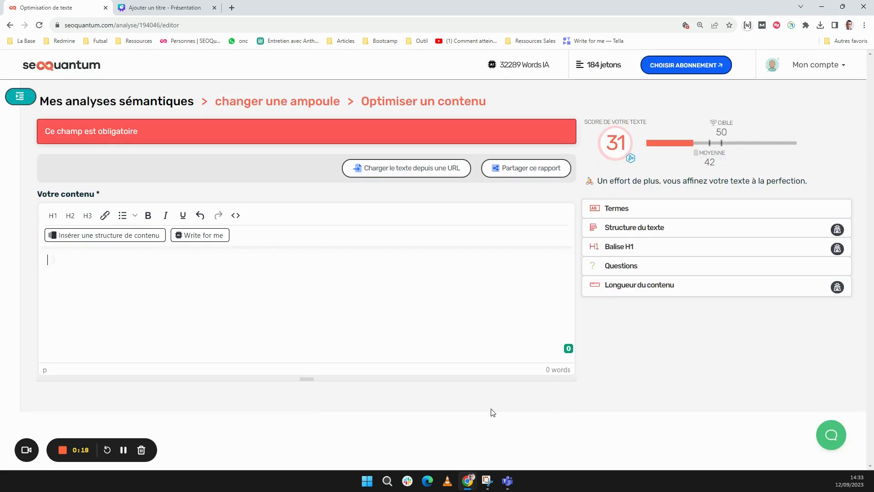
- Generate a complete article with Write for me from the full prefilled outline, confirming the generation
click(209, 237)
scroll(454, 285, down, 5)
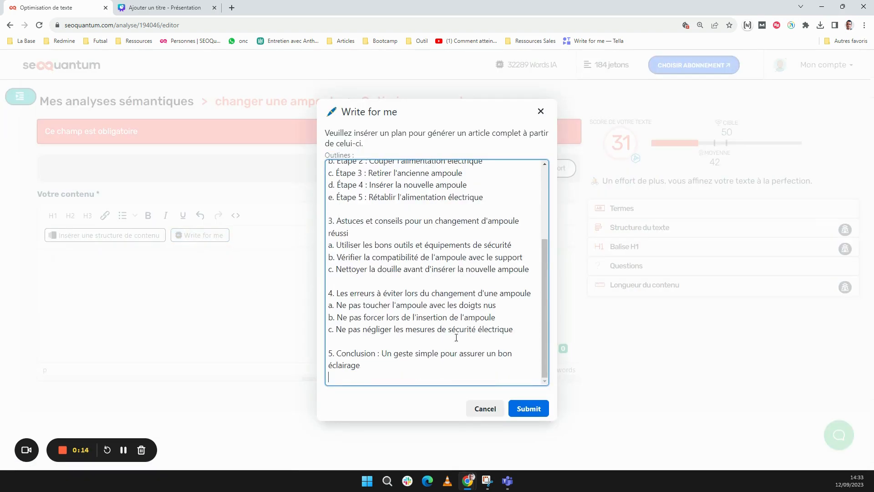
click(527, 410)
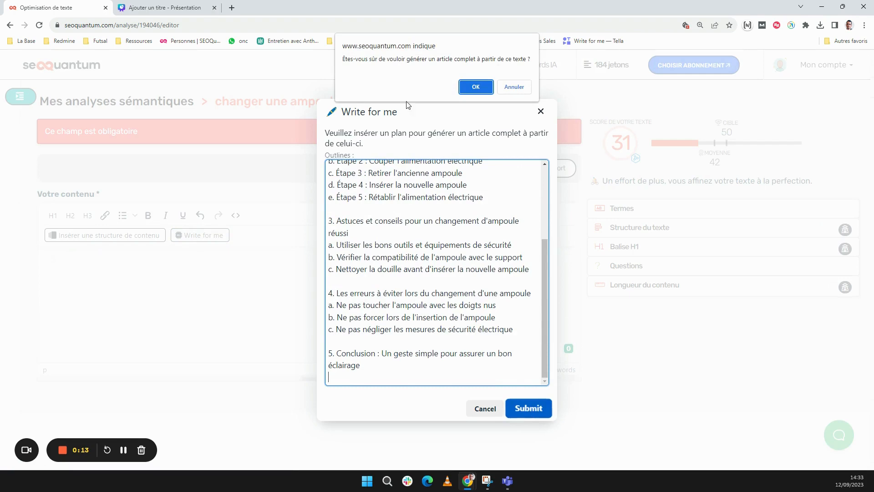
click(475, 87)
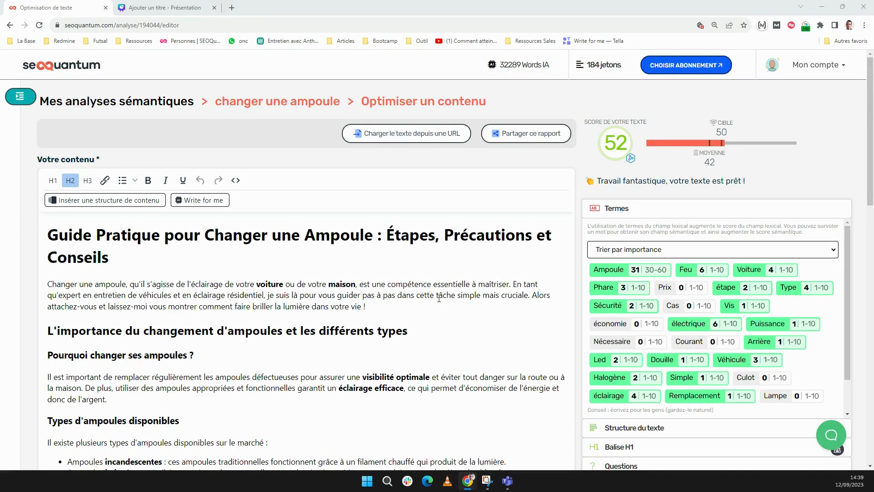
- Filter the list of terms with "Seulement les mots manquants"
click(612, 250)
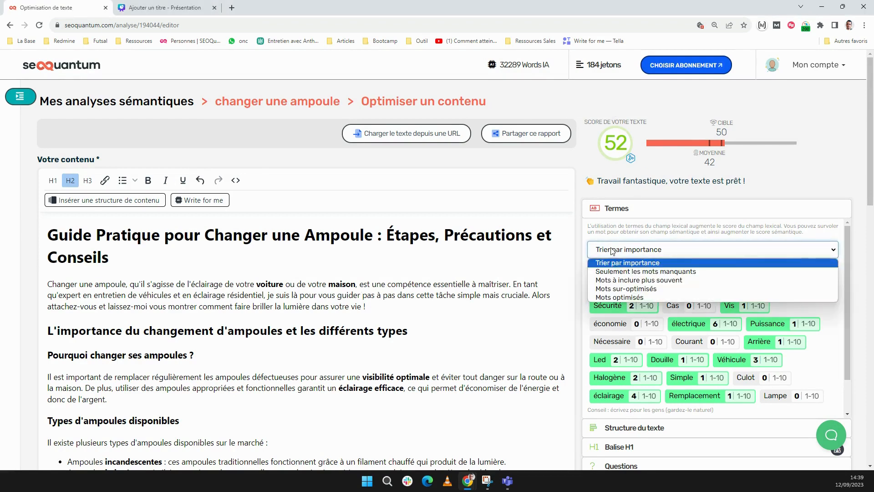
click(621, 274)
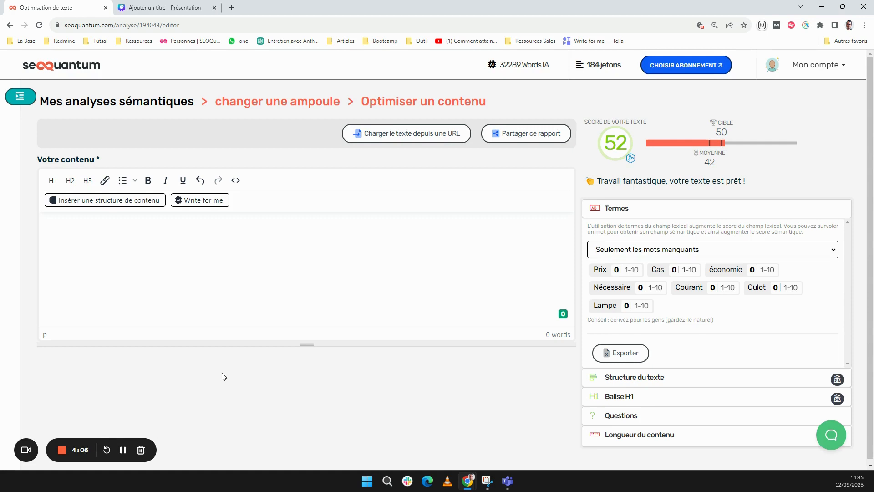
- Show the report's sharing options and select the link for the "Outil d'optimisation de texte"
click(190, 312)
click(524, 134)
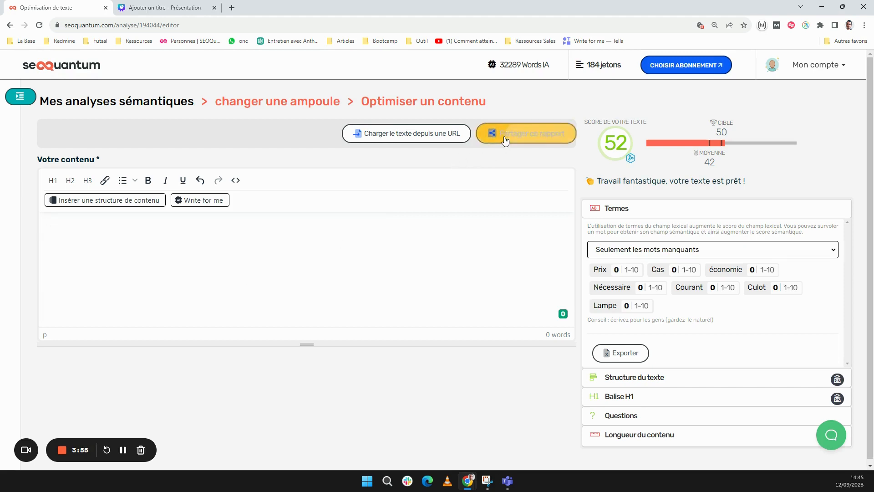
click(494, 198)
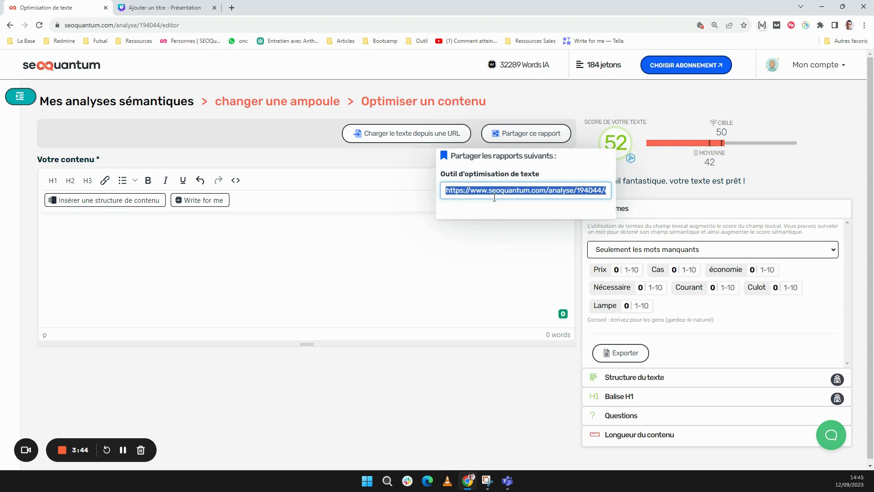
click(426, 246)
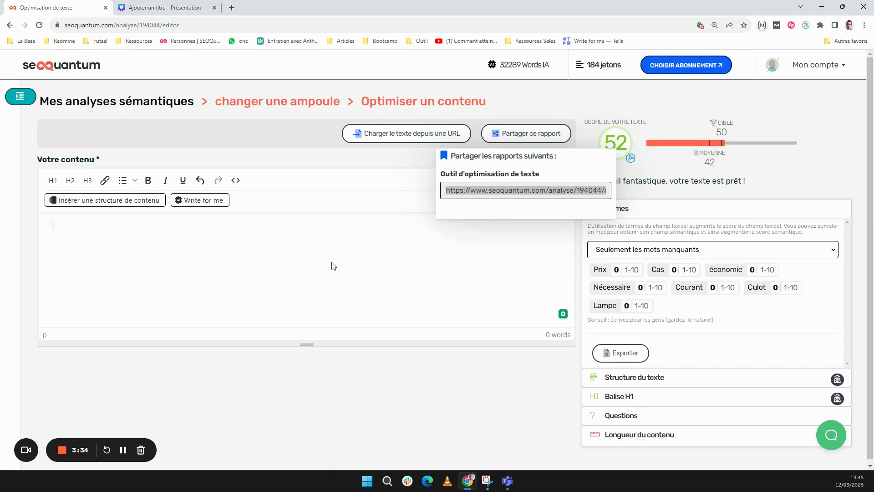
- Insert the content structure starting with "1.Changer une ampoule : Guide complet pour un remplacement facile et sécurisé" and show the report's sharing link
click(151, 200)
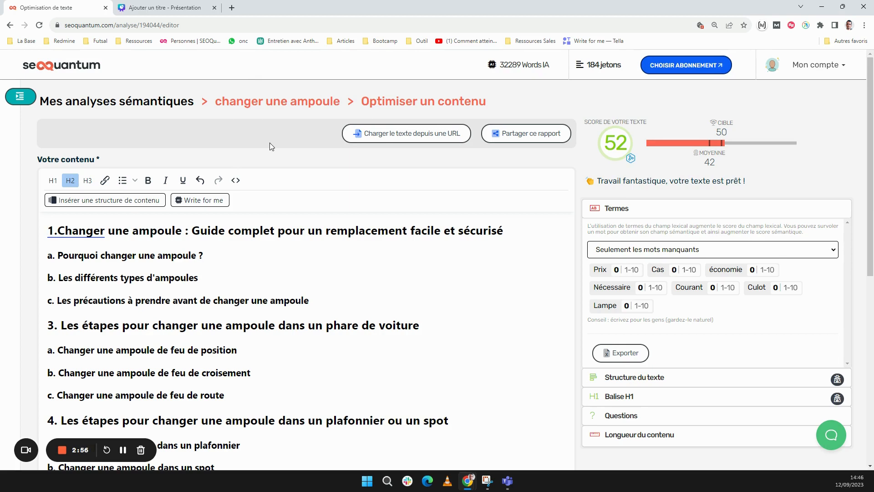
click(506, 138)
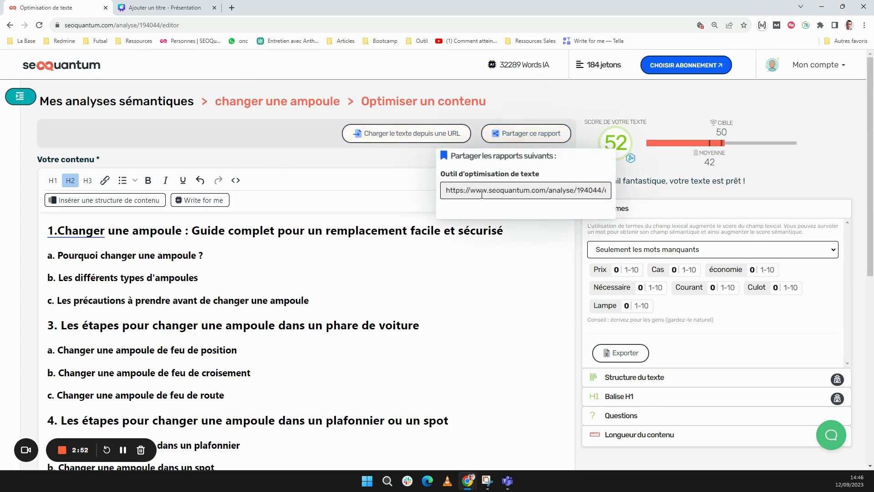